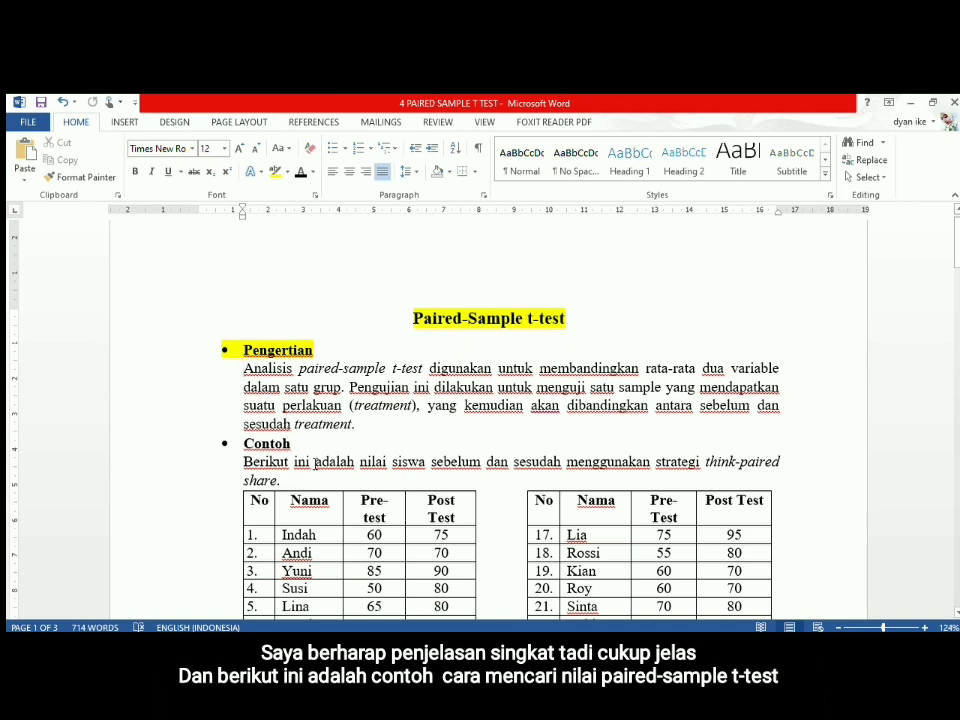
- Highlight the heading word 'Contoh' in yellow
{"action": "left_click", "coordinate": [245, 444]}
{"action": "left_click_drag", "start_coordinate": [246, 448], "coordinate": [296, 455]}
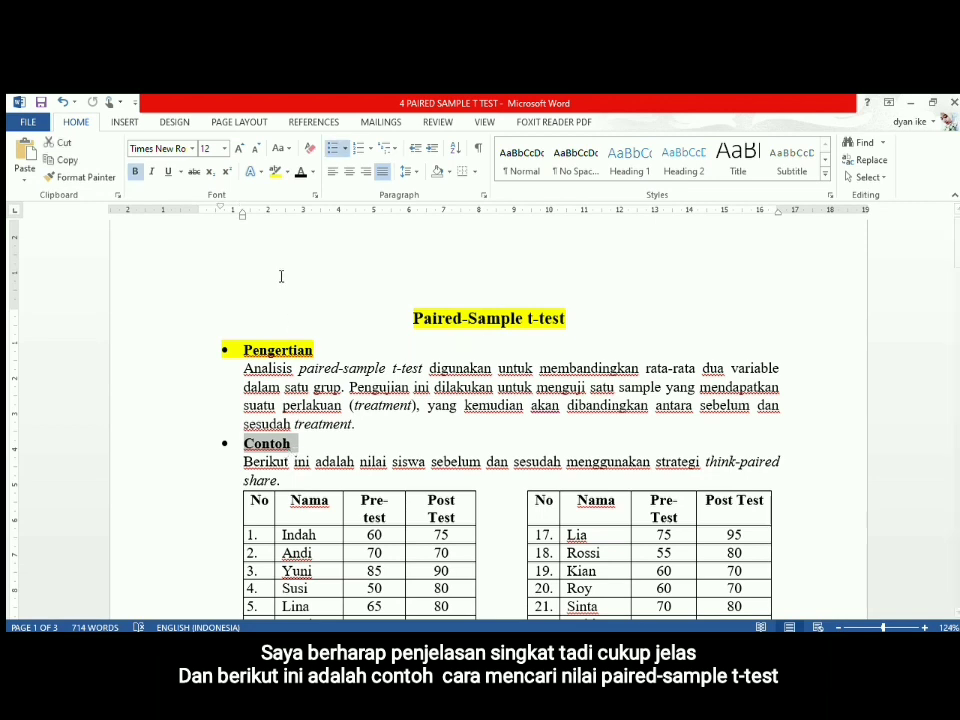
{"action": "left_click", "coordinate": [274, 173]}
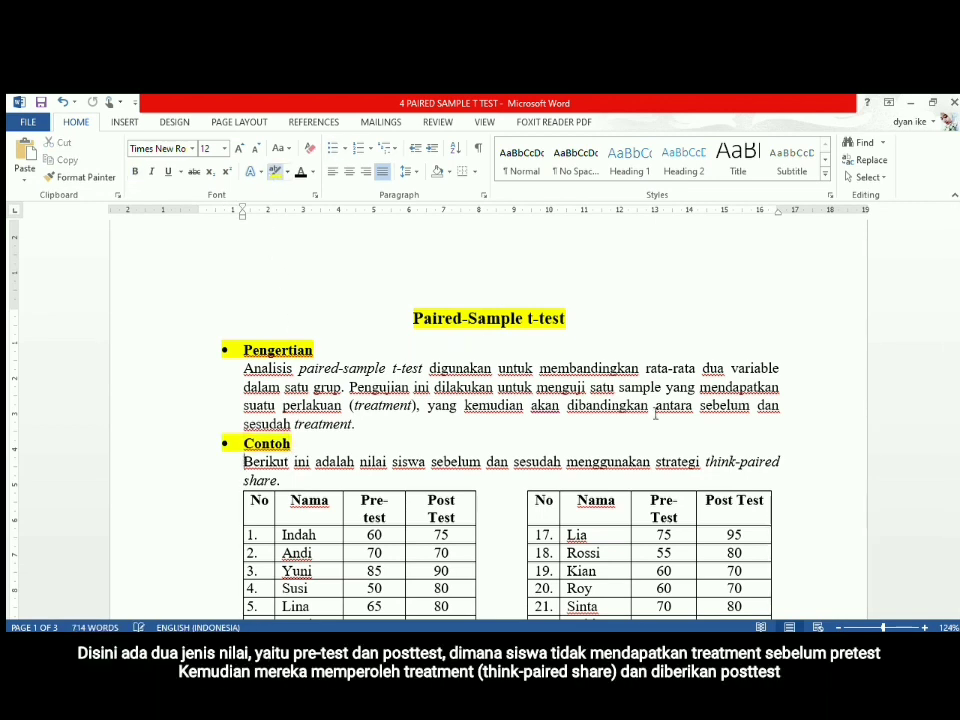
- Select the first table's Pre-test and Post Test scores for students 1–16
{"action": "left_click_drag", "start_coordinate": [955, 253], "coordinate": [957, 283]}
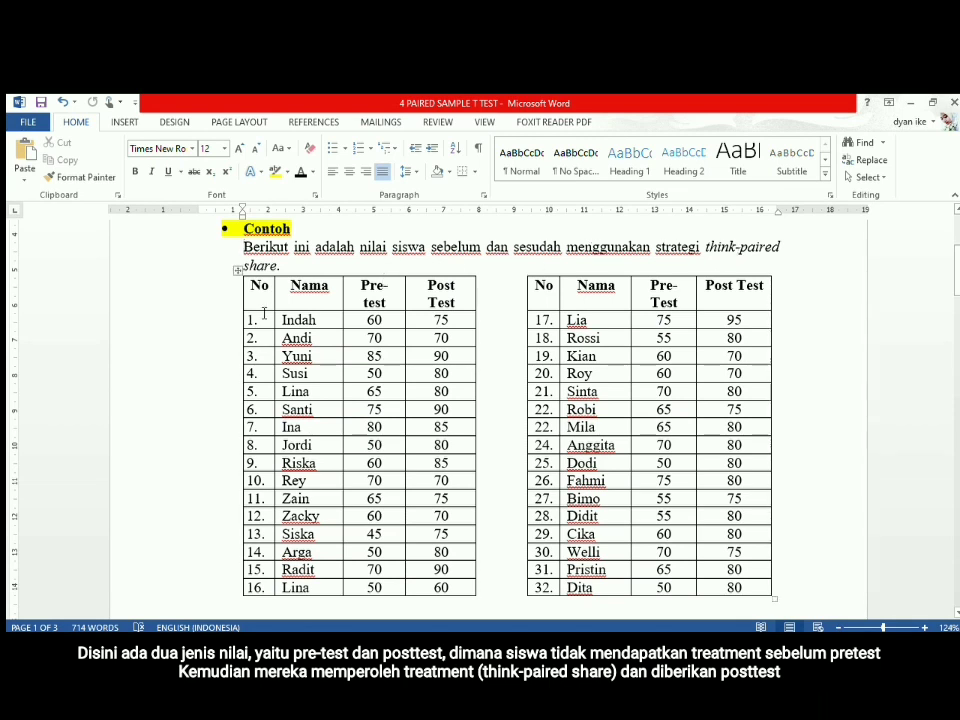
{"action": "left_click", "coordinate": [238, 270]}
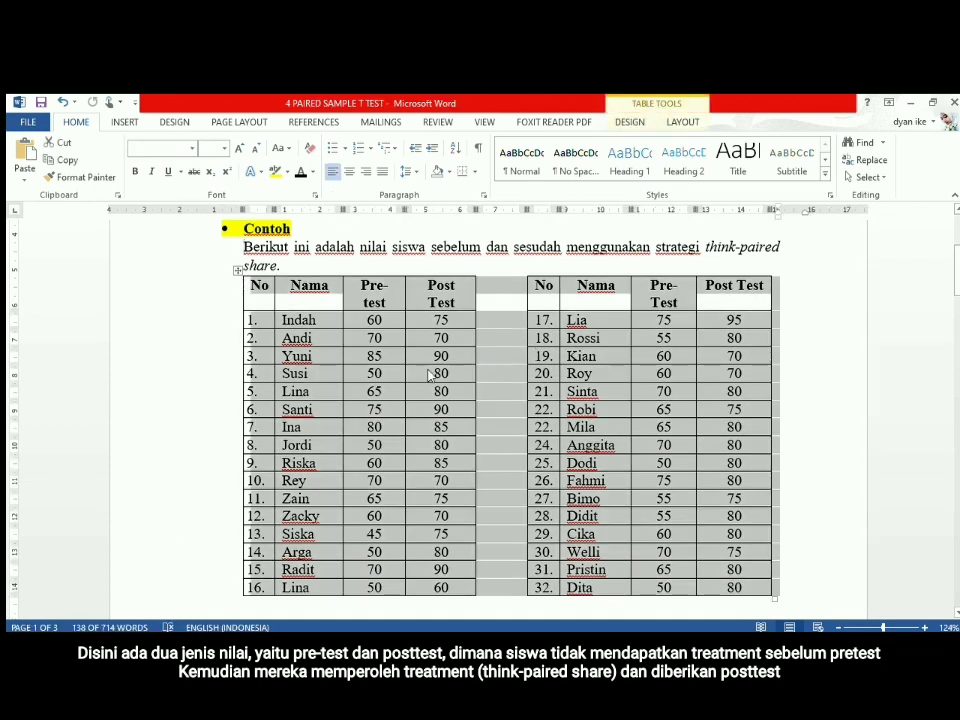
{"action": "left_click", "coordinate": [369, 320]}
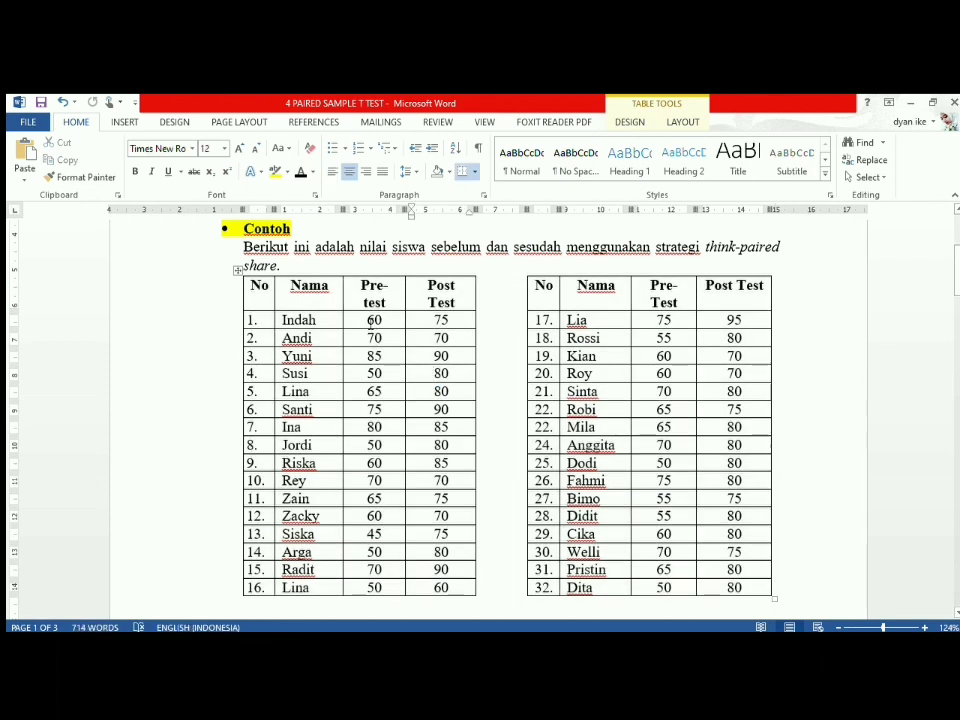
{"action": "left_click_drag", "start_coordinate": [369, 320], "coordinate": [440, 588]}
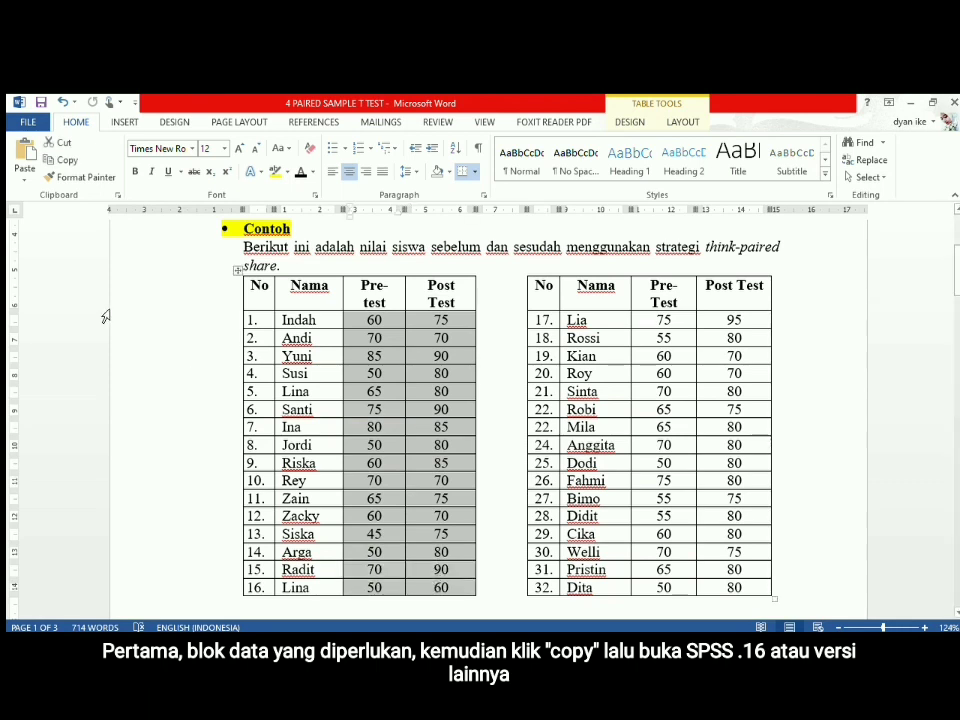
- Paste students 1–16's scores into VAR00001 and VAR00002, then select the second Word table's scores
{"action": "left_click", "coordinate": [64, 162]}
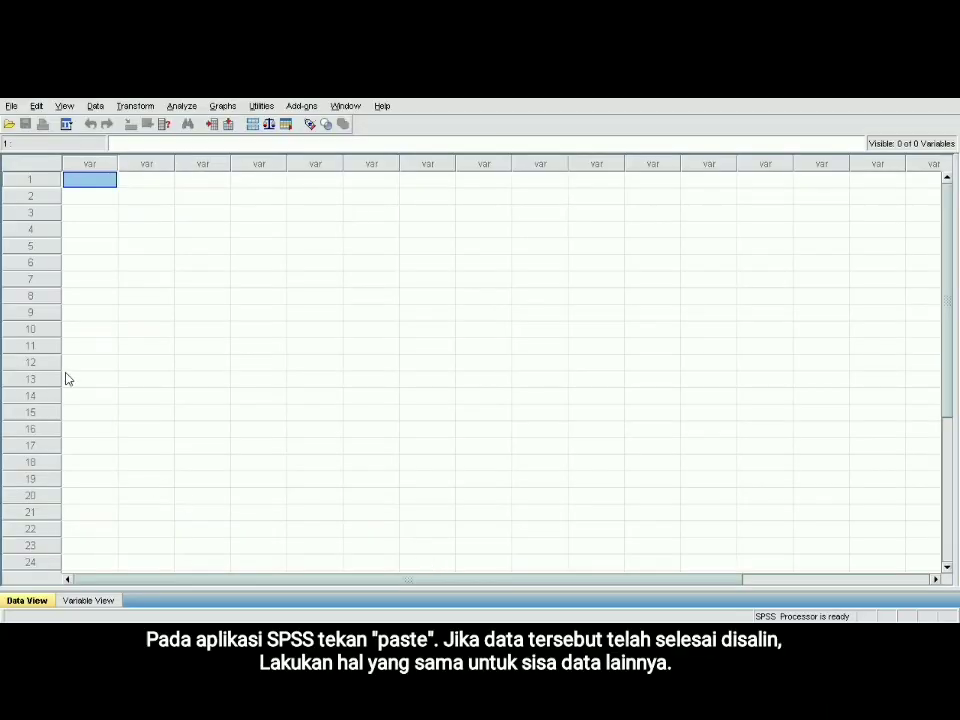
{"action": "left_click", "coordinate": [37, 106]}
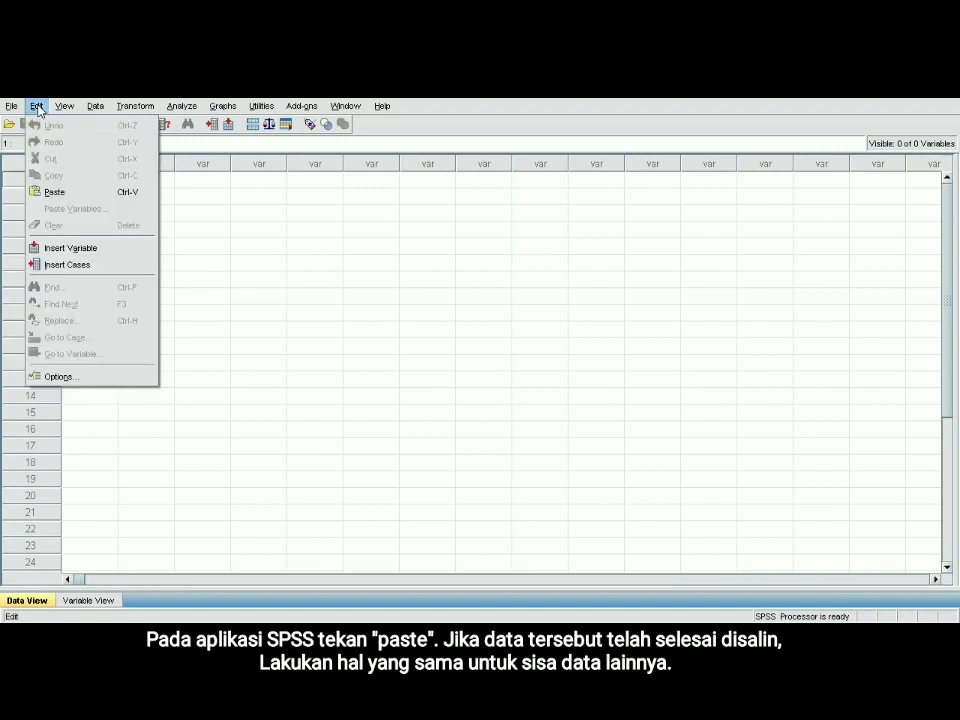
{"action": "left_click", "coordinate": [88, 197]}
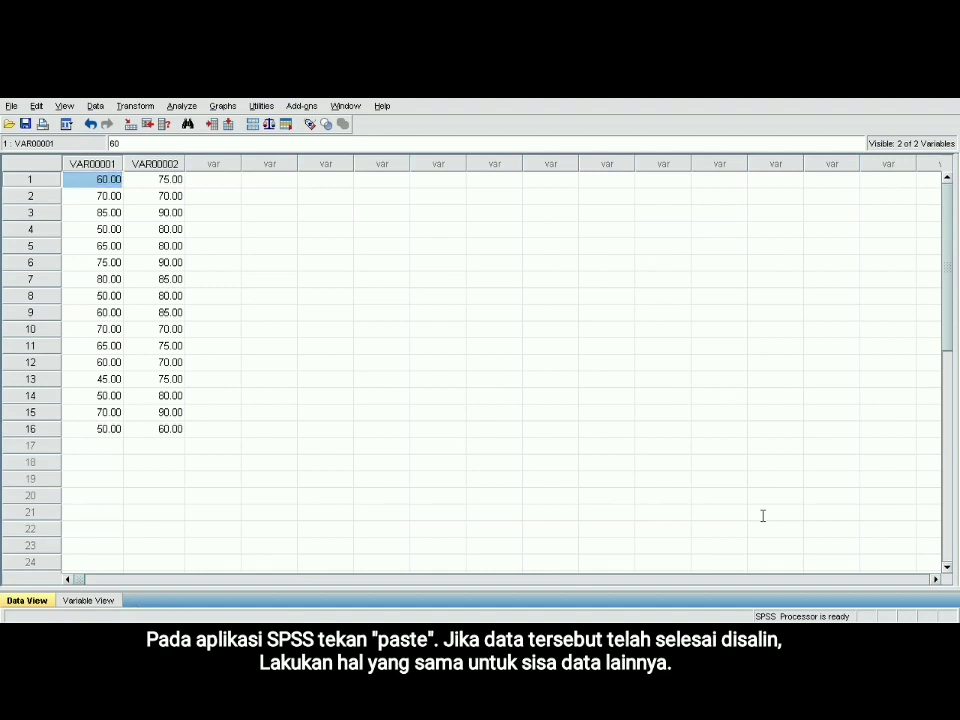
{"action": "key", "text": "alt+Tab"}
{"action": "mouse_move", "coordinate": [651, 328]}
{"action": "left_mouse_down"}
{"action": "mouse_move", "coordinate": [735, 462]}
{"action": "mouse_move", "coordinate": [740, 588]}
{"action": "left_mouse_up"}
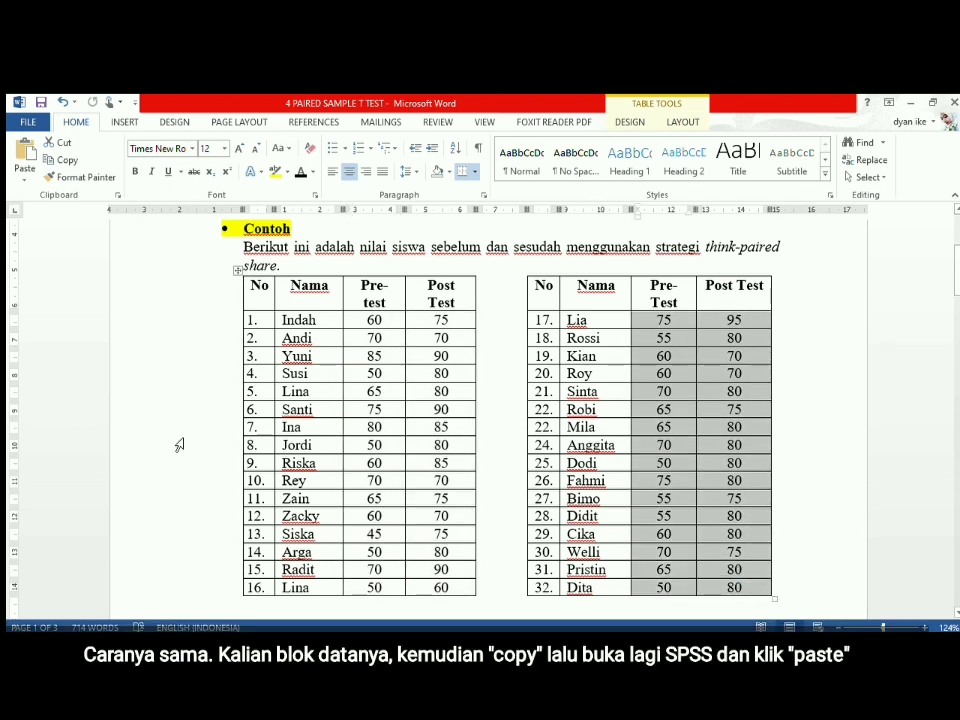
- Copy the second table's Pre-Test and Post Test scores for students 17–32
{"action": "left_click", "coordinate": [52, 165]}
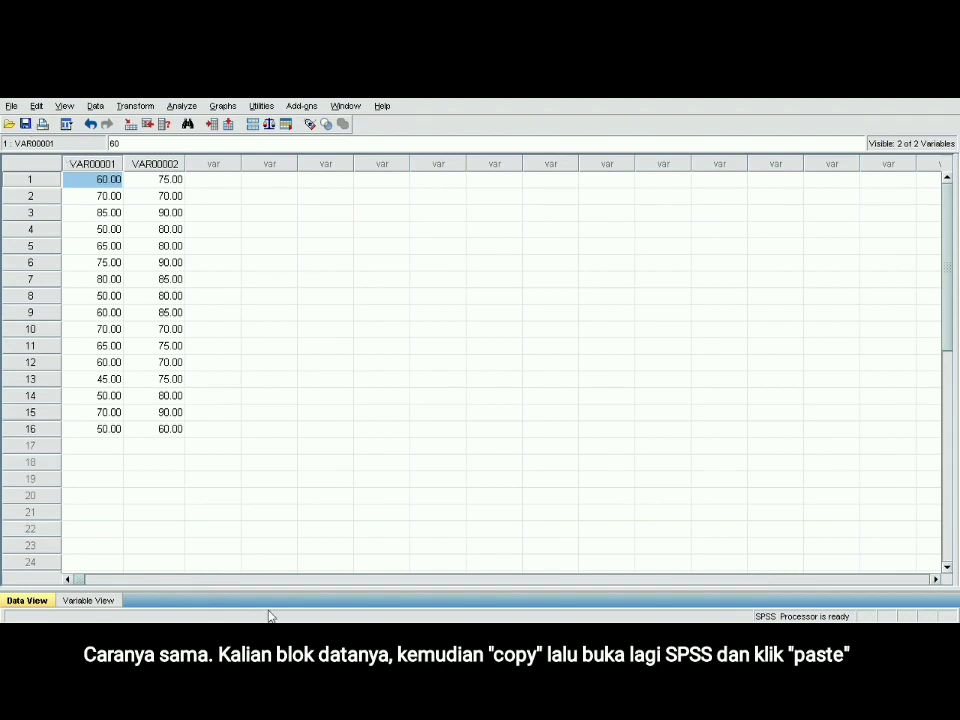
- Paste the second table's scores into VAR00001 and VAR00002 starting at row 17, then show Variable View
{"action": "left_click", "coordinate": [97, 446]}
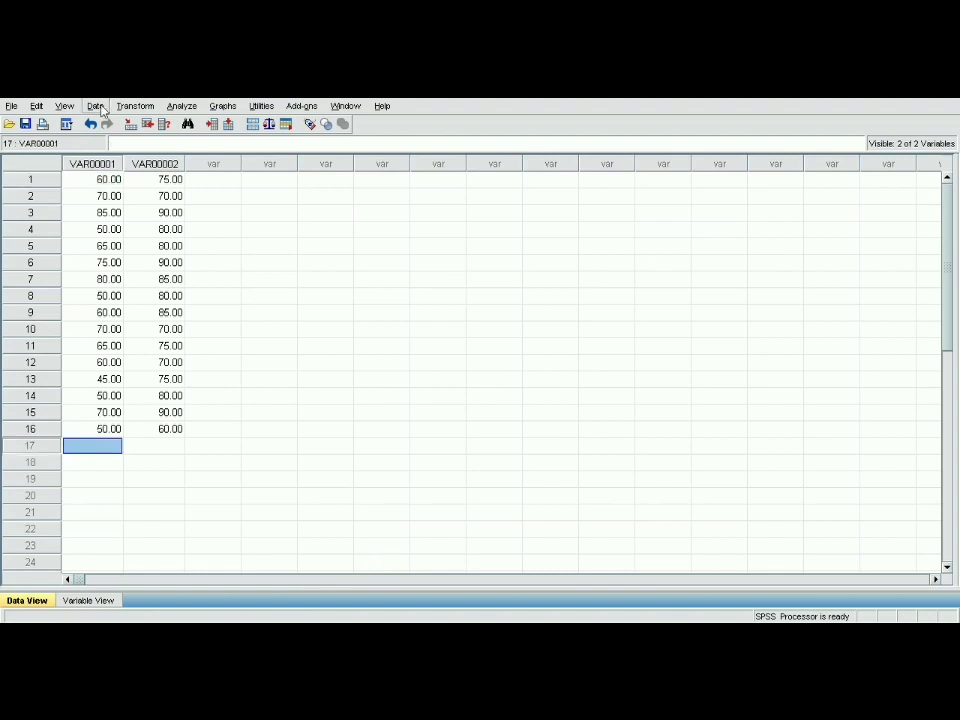
{"action": "left_click", "coordinate": [44, 107]}
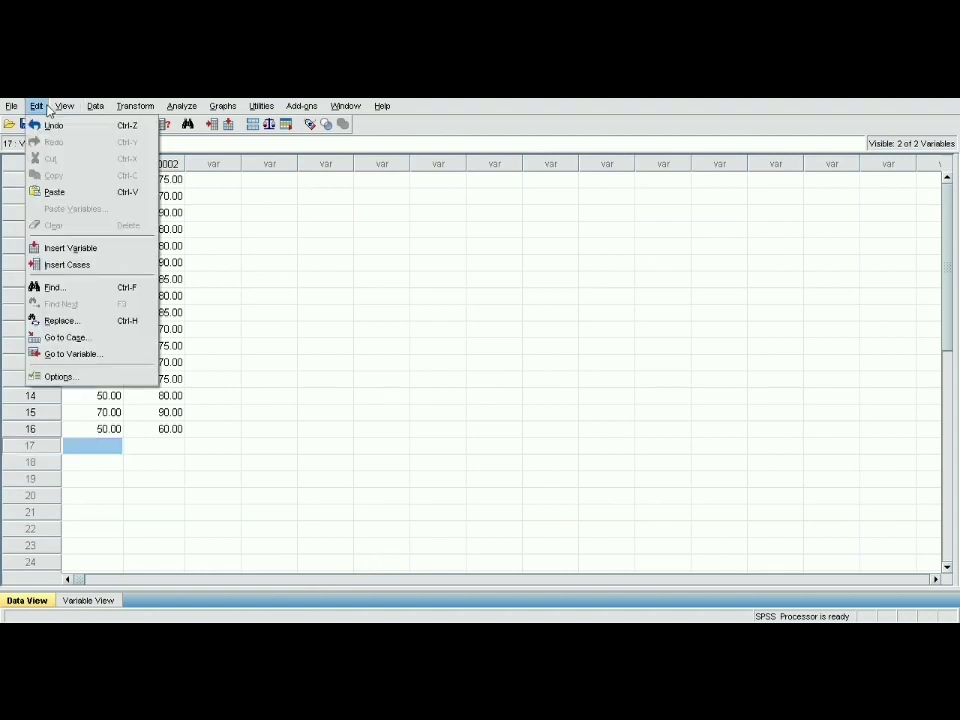
{"action": "left_click", "coordinate": [56, 192]}
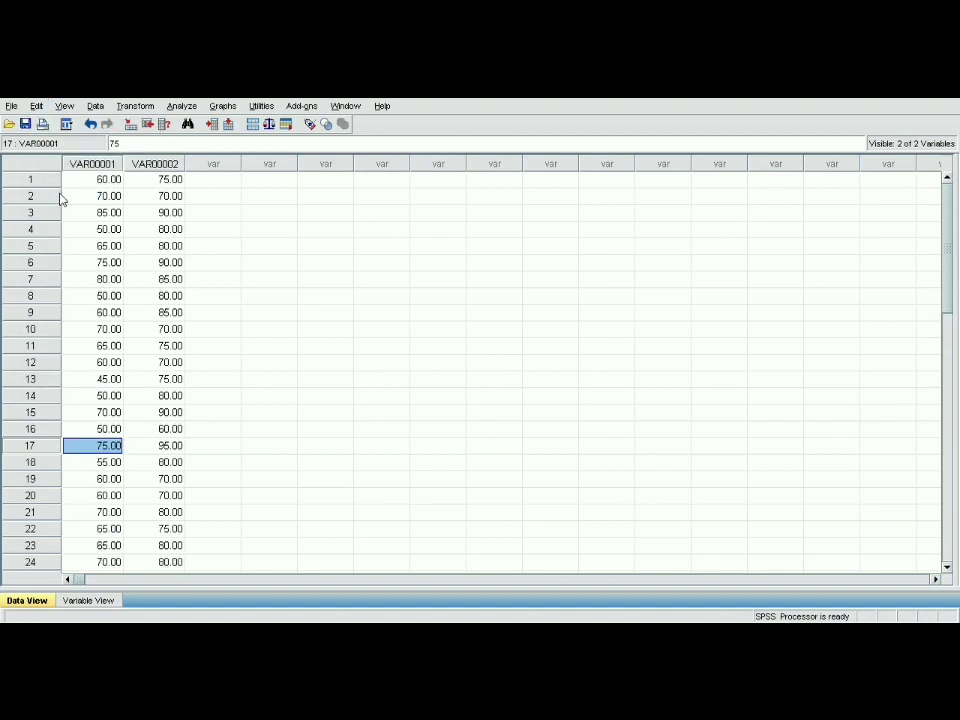
{"action": "left_click", "coordinate": [92, 164]}
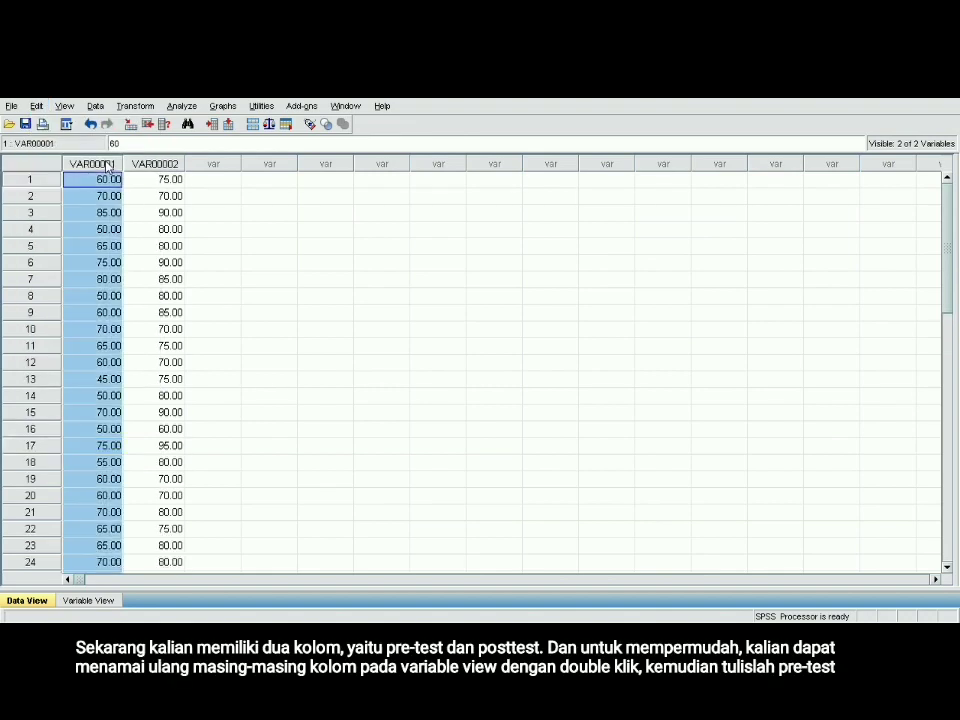
{"action": "left_click", "coordinate": [164, 164]}
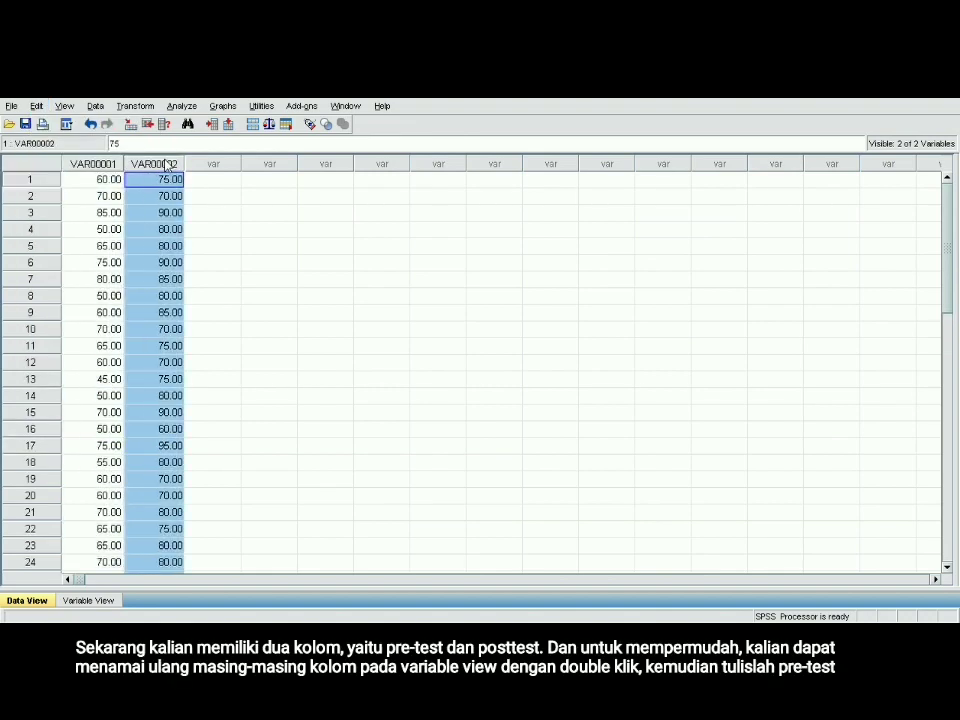
{"action": "left_click", "coordinate": [216, 281]}
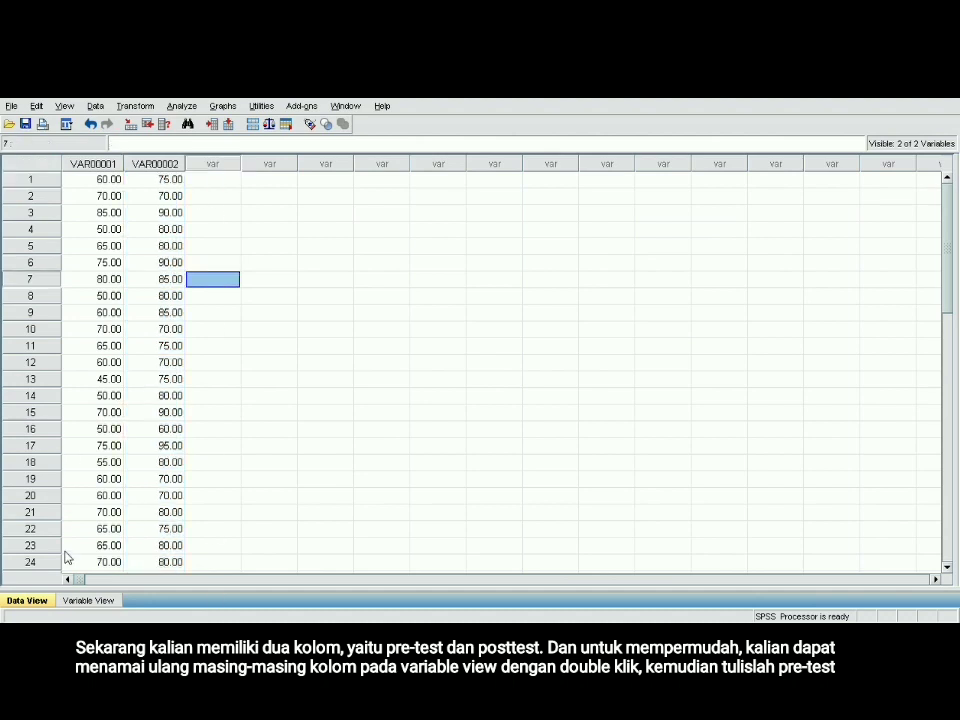
{"action": "left_click", "coordinate": [89, 601]}
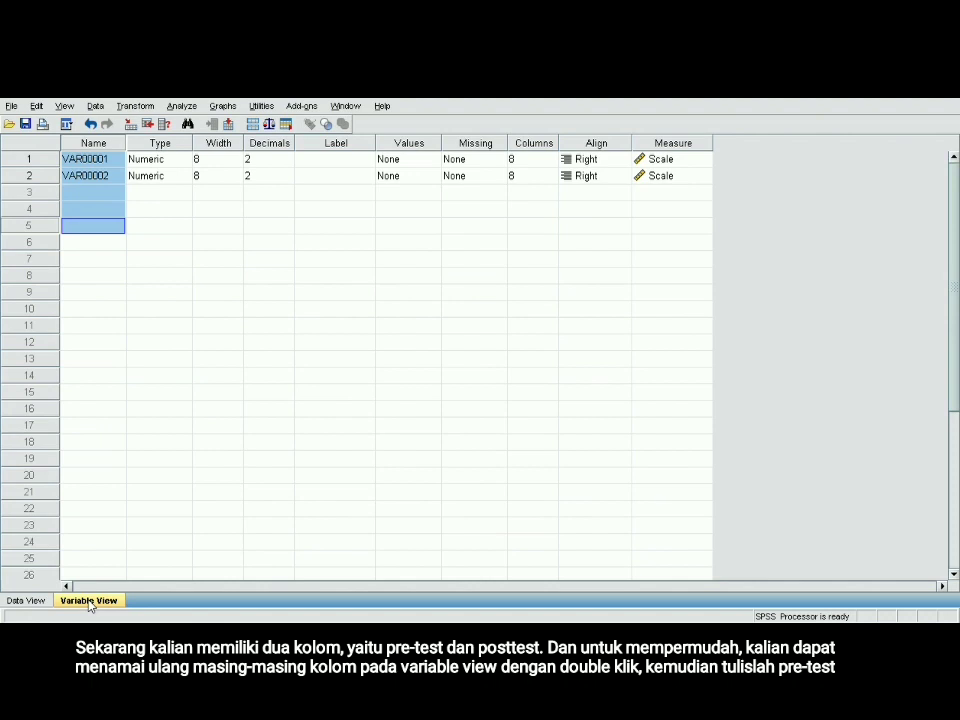
- Rename VAR00001 to PreTest and VAR00002 to PostTest
{"action": "double_click", "coordinate": [112, 161]}
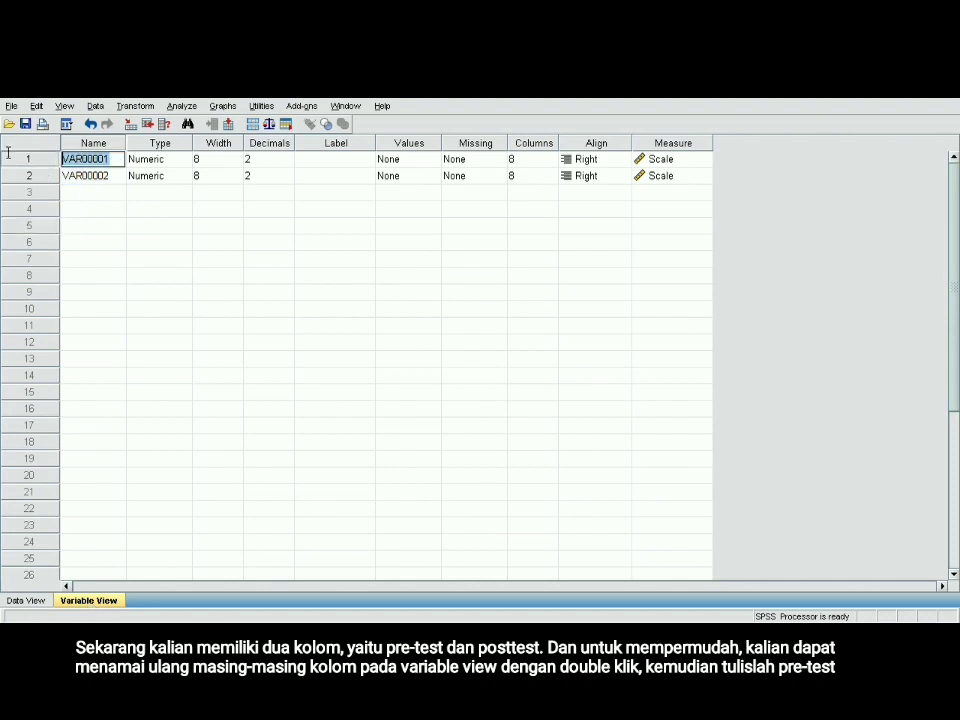
{"action": "type", "text": "Pre"}
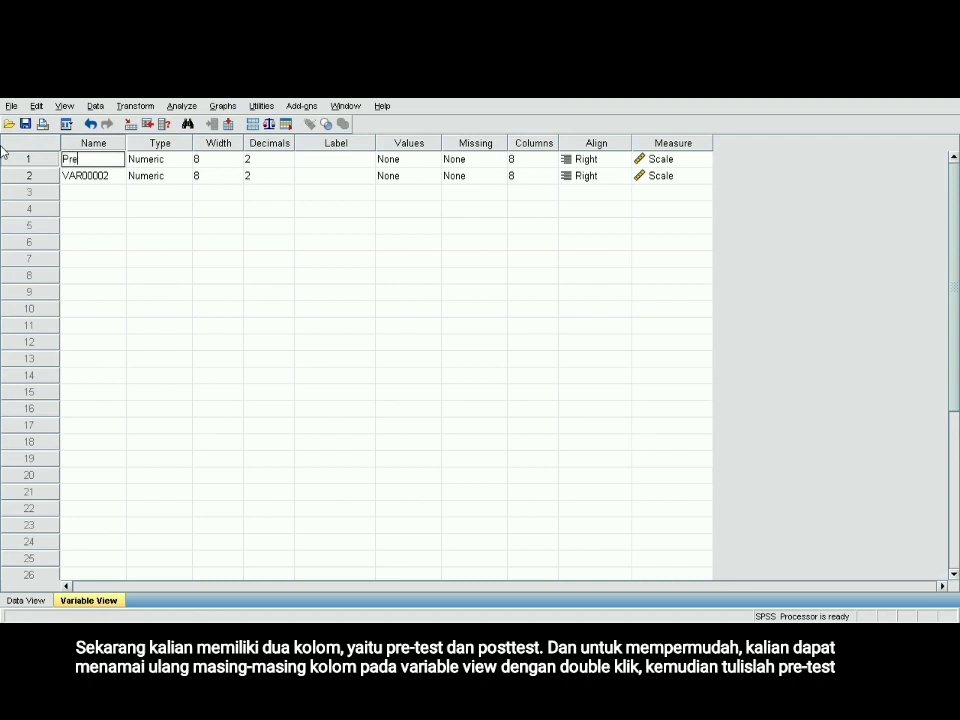
{"action": "type", "text": "Test"}
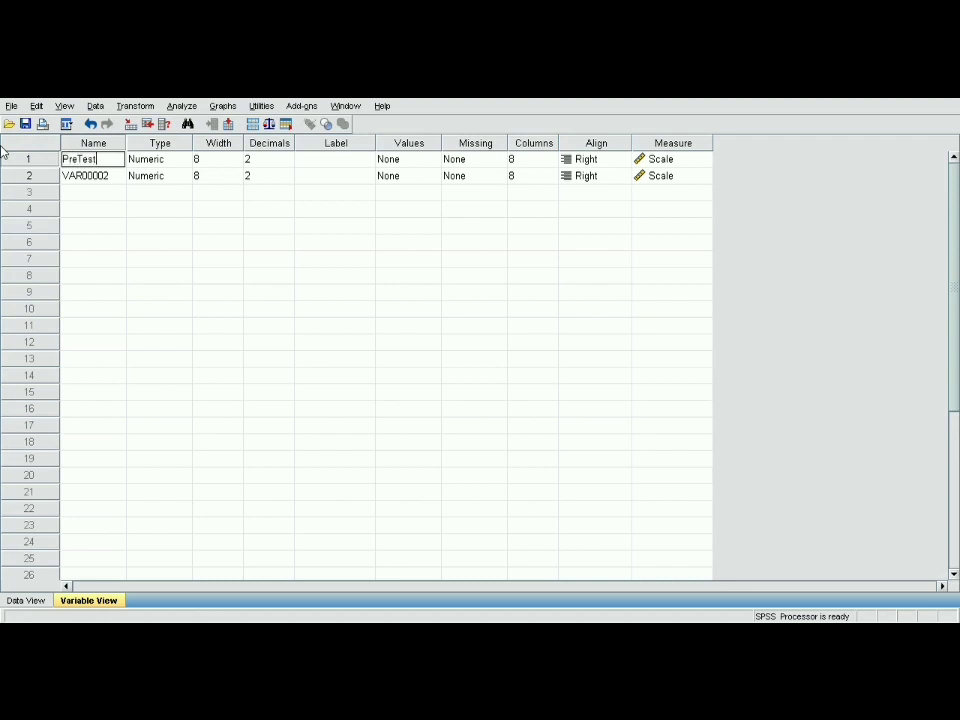
{"action": "left_click", "coordinate": [100, 179]}
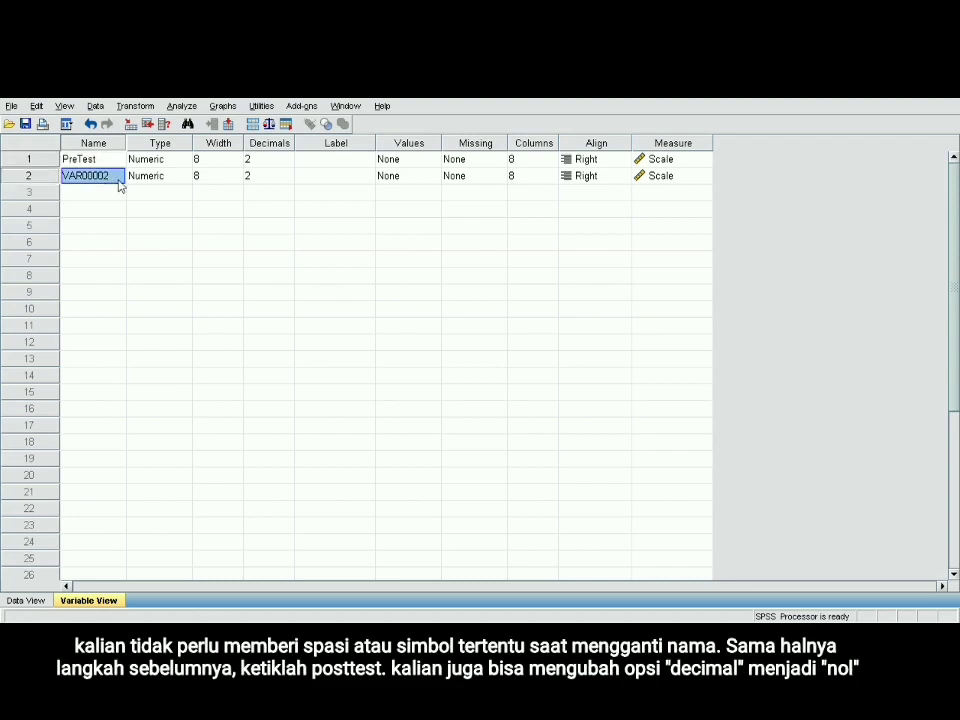
{"action": "left_click", "coordinate": [118, 183]}
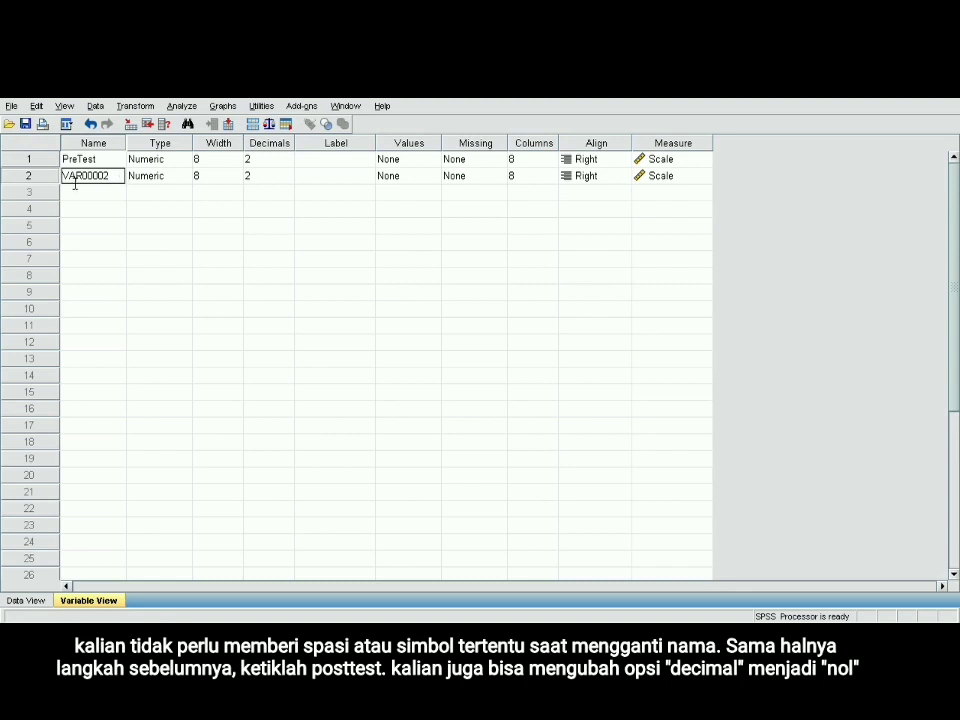
{"action": "left_click_drag", "start_coordinate": [70, 184], "coordinate": [143, 182]}
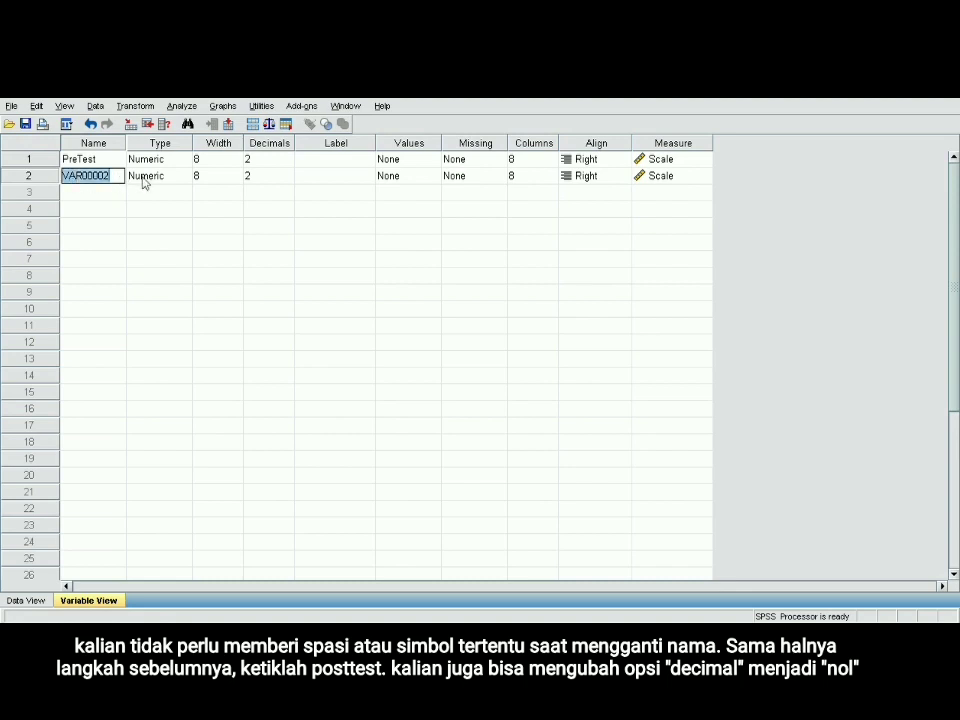
{"action": "type", "text": "Post"}
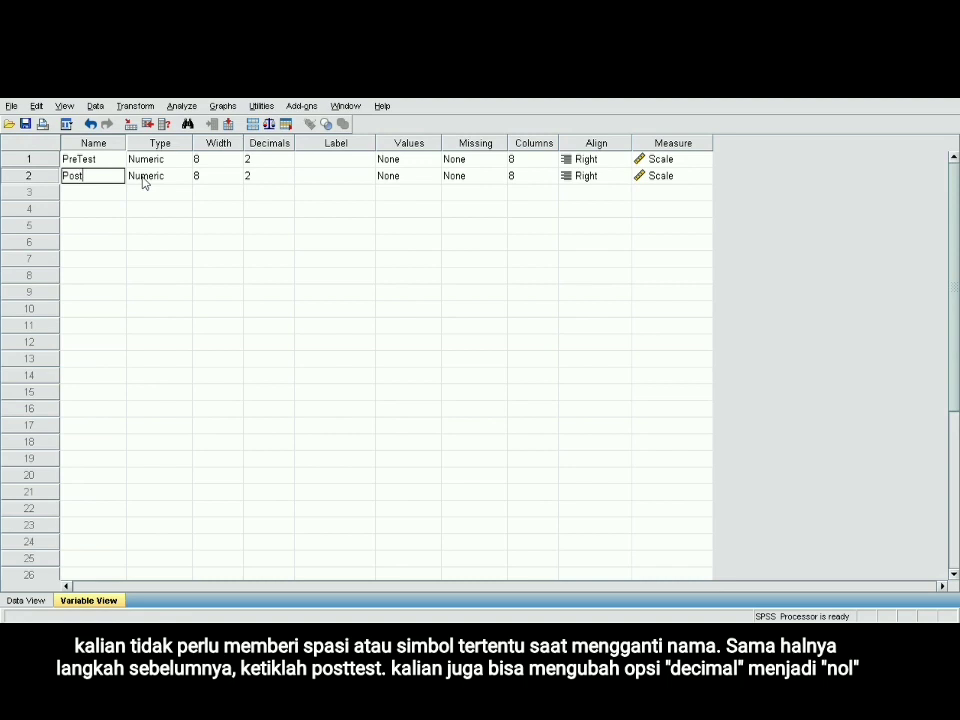
{"action": "type", "text": "Tes"}
- Set Decimals to 0 for both PreTest and PostTest and return to Data View
{"action": "left_click", "coordinate": [288, 164]}
{"action": "left_click", "coordinate": [288, 164]}
{"action": "left_click", "coordinate": [287, 166]}
{"action": "left_click", "coordinate": [289, 182]}
{"action": "left_click", "coordinate": [289, 182]}
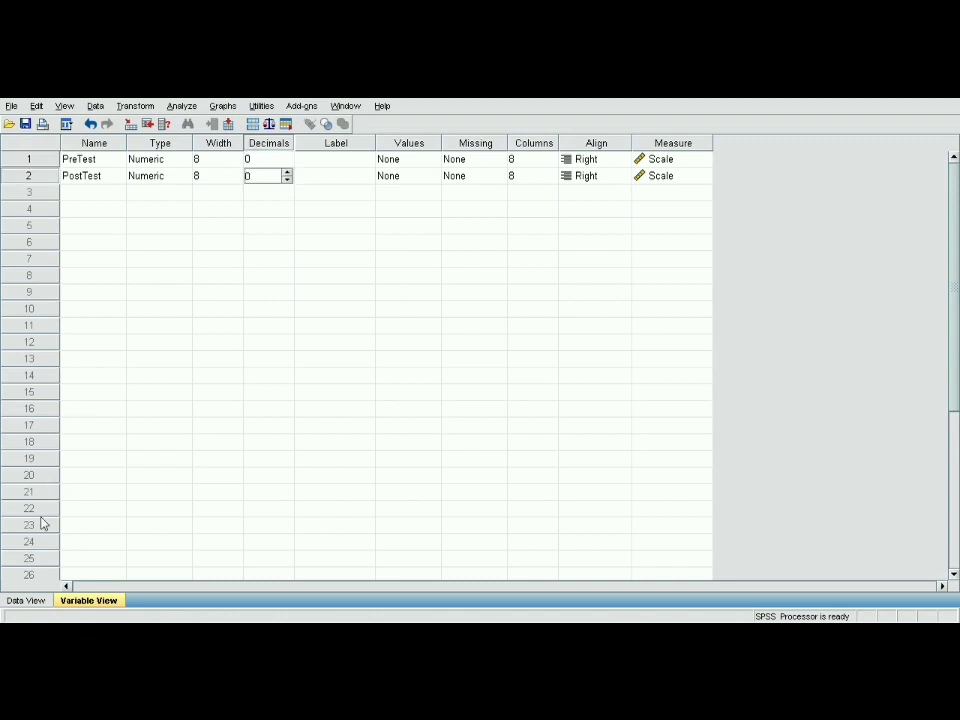
{"action": "left_click", "coordinate": [28, 600]}
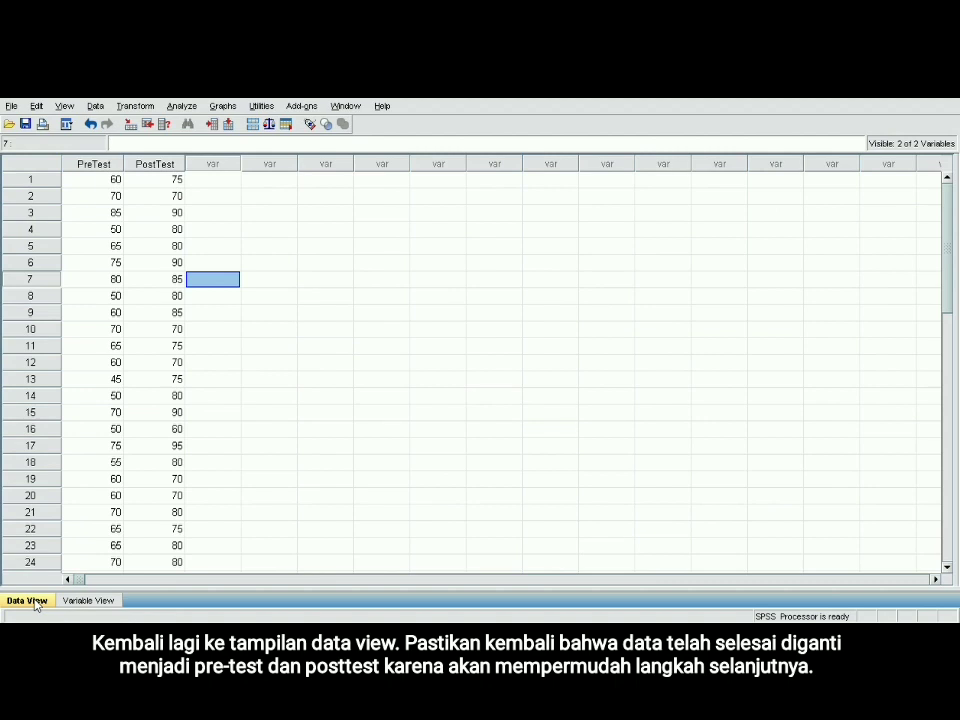
{"action": "left_click", "coordinate": [121, 164]}
{"action": "left_click", "coordinate": [144, 165]}
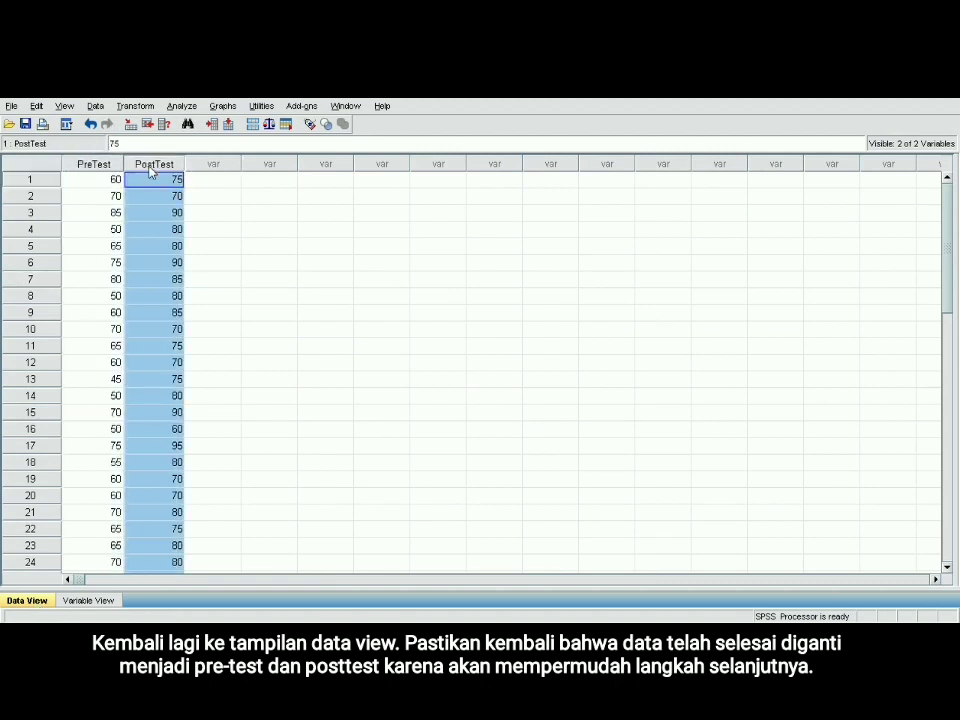
{"action": "left_click", "coordinate": [144, 180]}
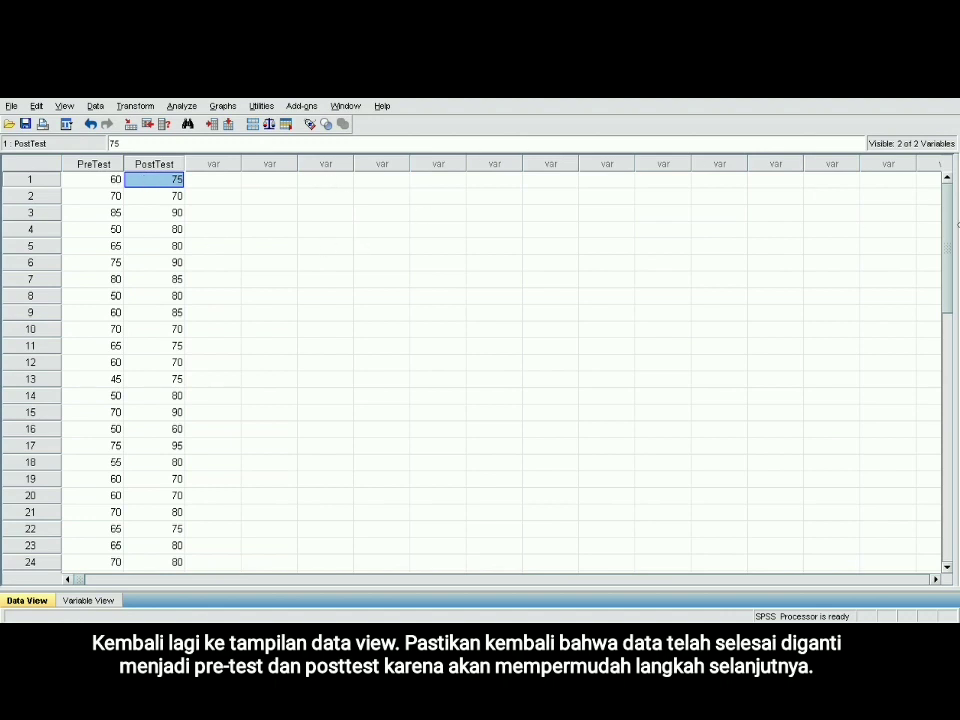
{"action": "mouse_move", "coordinate": [945, 182]}
{"action": "left_mouse_down"}
{"action": "mouse_move", "coordinate": [947, 320]}
{"action": "mouse_move", "coordinate": [957, 352]}
{"action": "mouse_move", "coordinate": [947, 190]}
{"action": "left_mouse_up"}
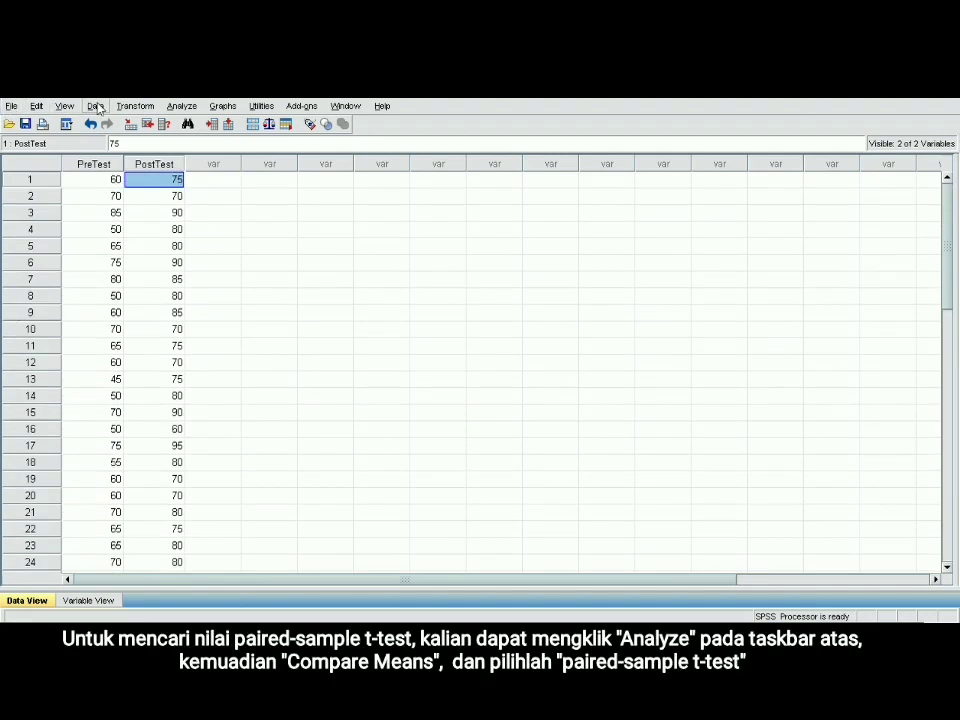
{"action": "left_click", "coordinate": [179, 107]}
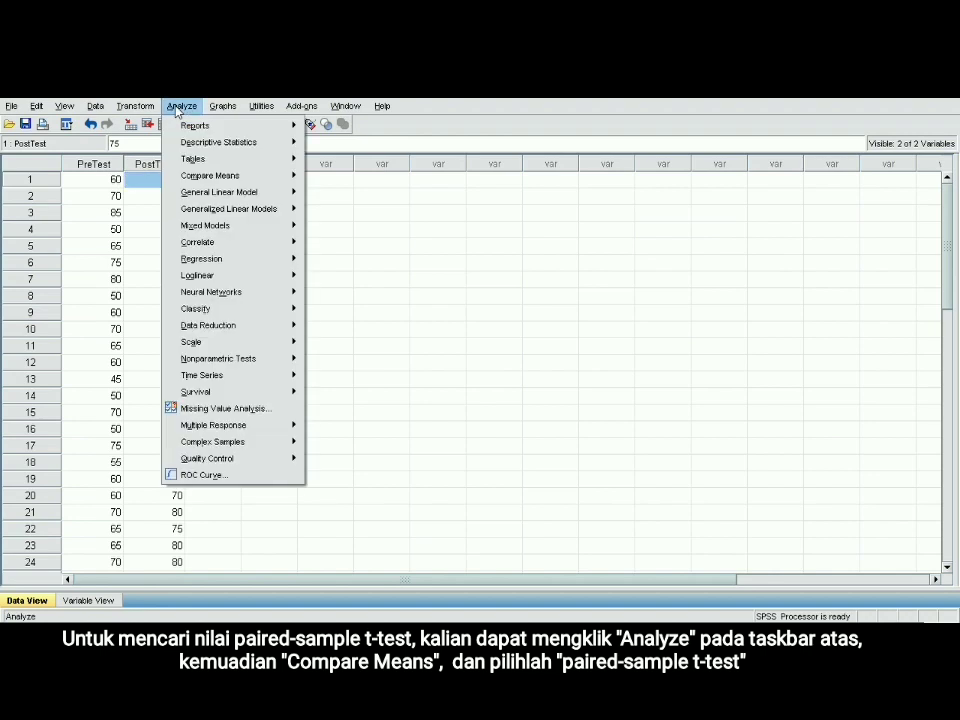
- Open the Analyze > Compare Means submenu to reach Paired-Samples T Test
{"action": "mouse_move", "coordinate": [254, 179]}
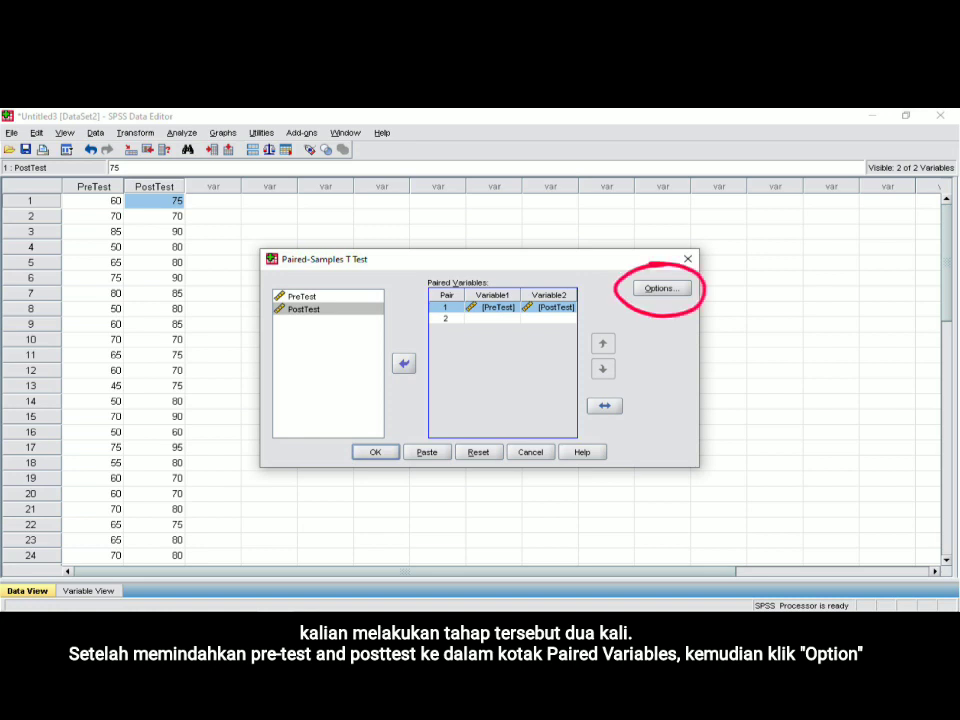
{"action": "key", "text": "alt+o"}
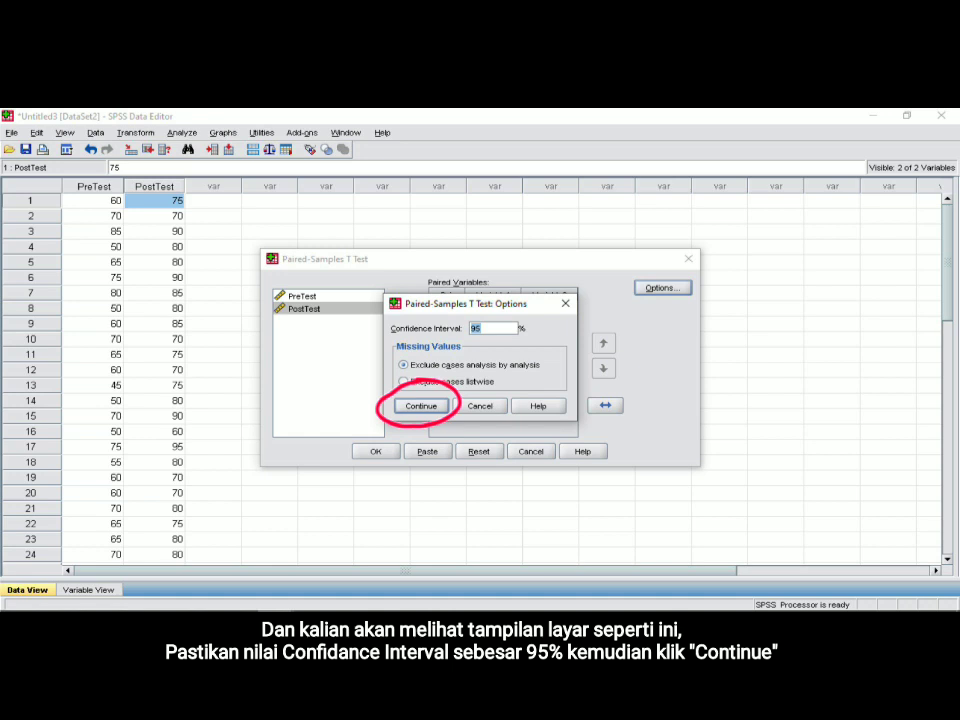
{"action": "key", "text": "Return"}
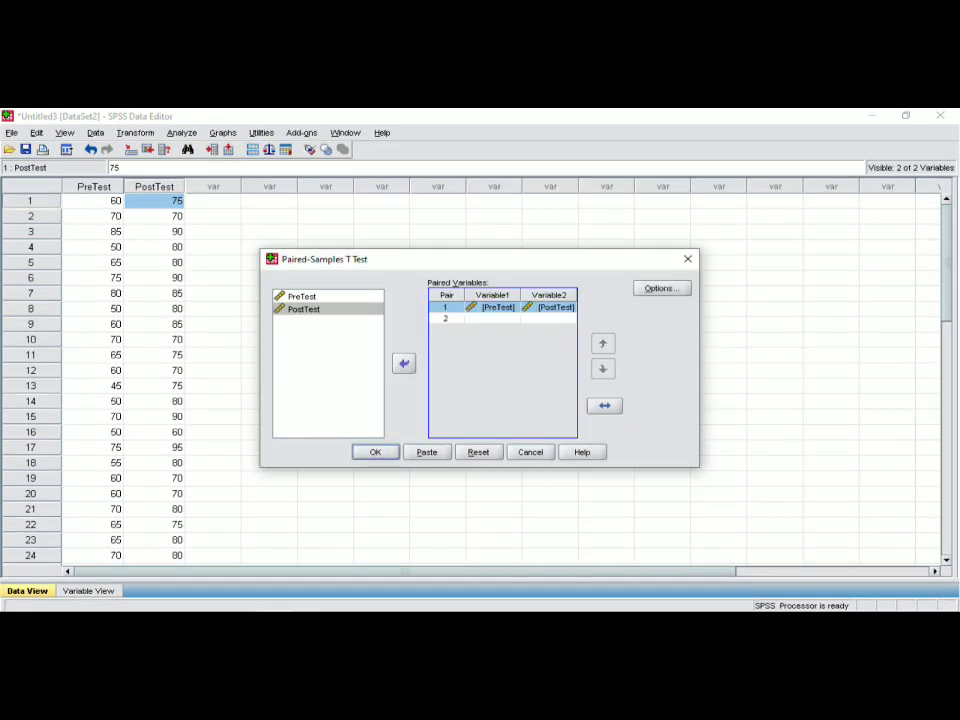